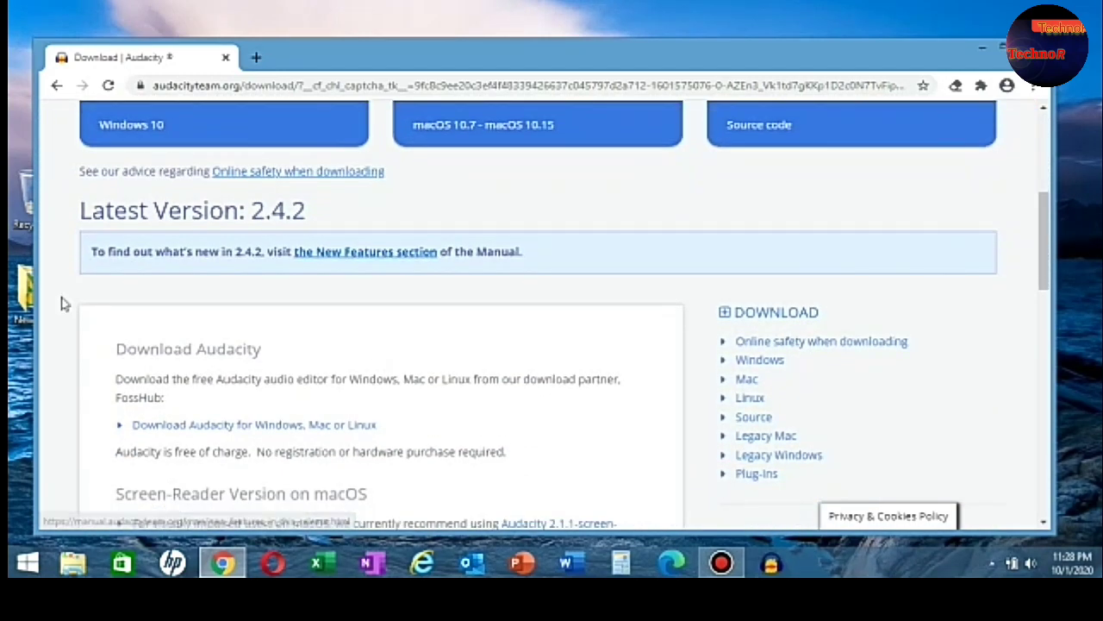
Examine the Audacity download page for the supported platforms, latest version and legacy download notes.
{"action": "scroll", "coordinate": [340, 263], "scroll_direction": "down", "scroll_amount": 3}
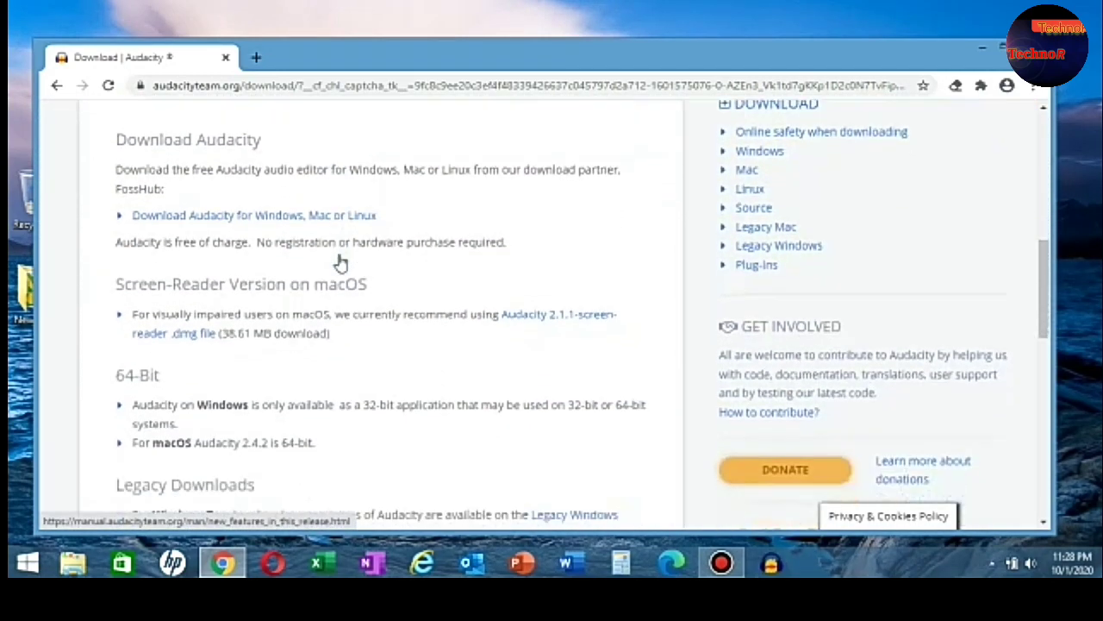
{"action": "scroll", "coordinate": [340, 263], "scroll_direction": "down", "scroll_amount": 3}
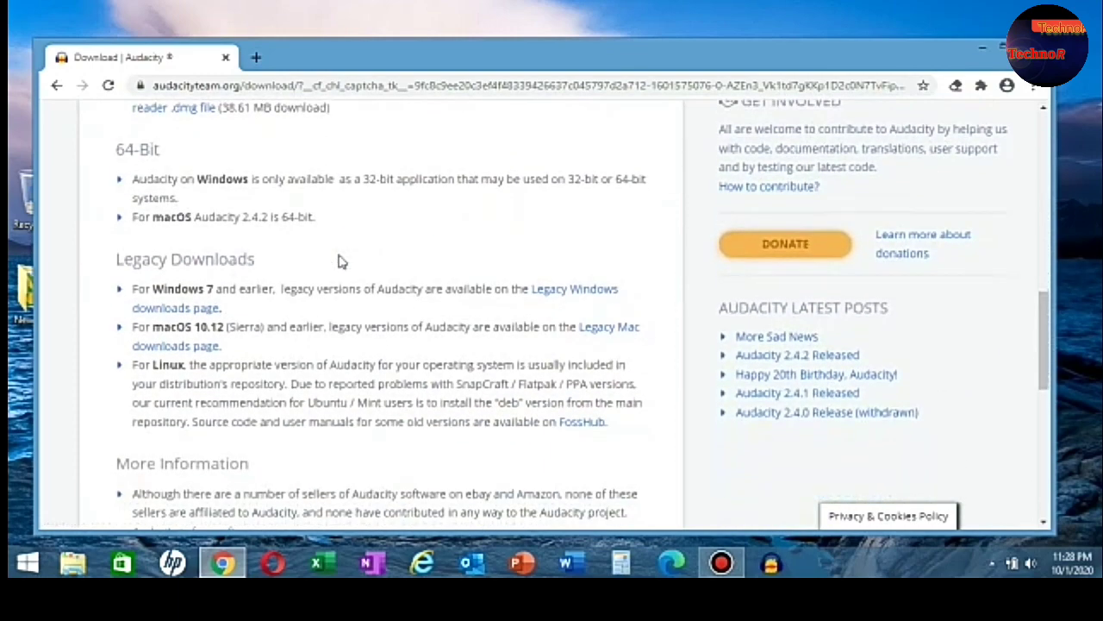
{"action": "scroll", "coordinate": [340, 263], "scroll_direction": "down", "scroll_amount": 5}
{"action": "scroll", "coordinate": [340, 263], "scroll_direction": "up", "scroll_amount": 2}
{"action": "scroll", "coordinate": [341, 263], "scroll_direction": "up", "scroll_amount": 8}
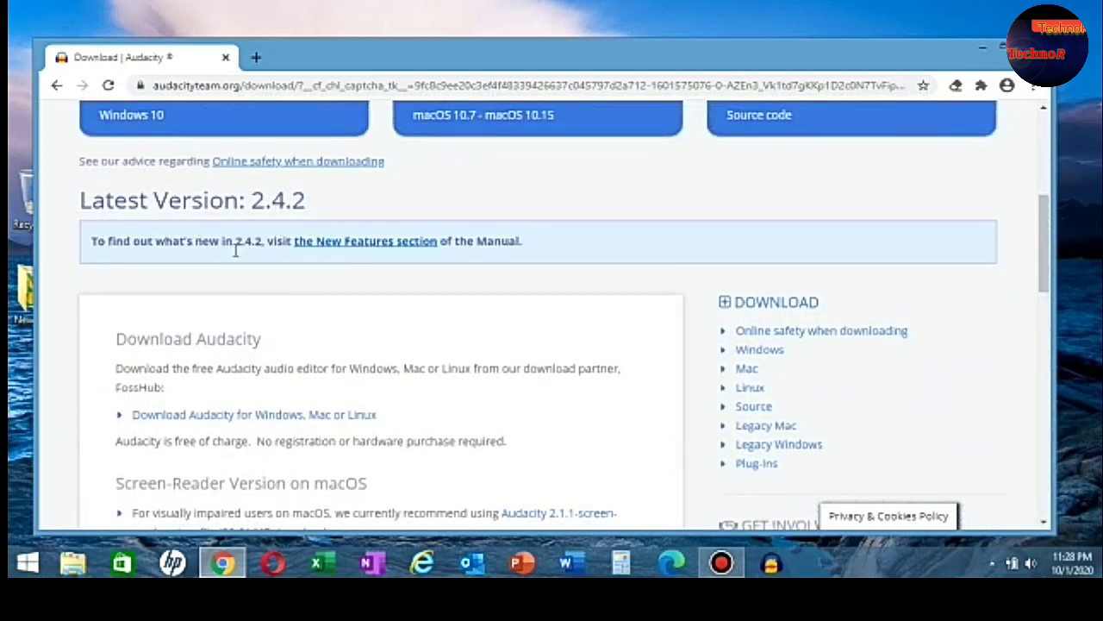
{"action": "scroll", "coordinate": [222, 269], "scroll_direction": "up", "scroll_amount": 1}
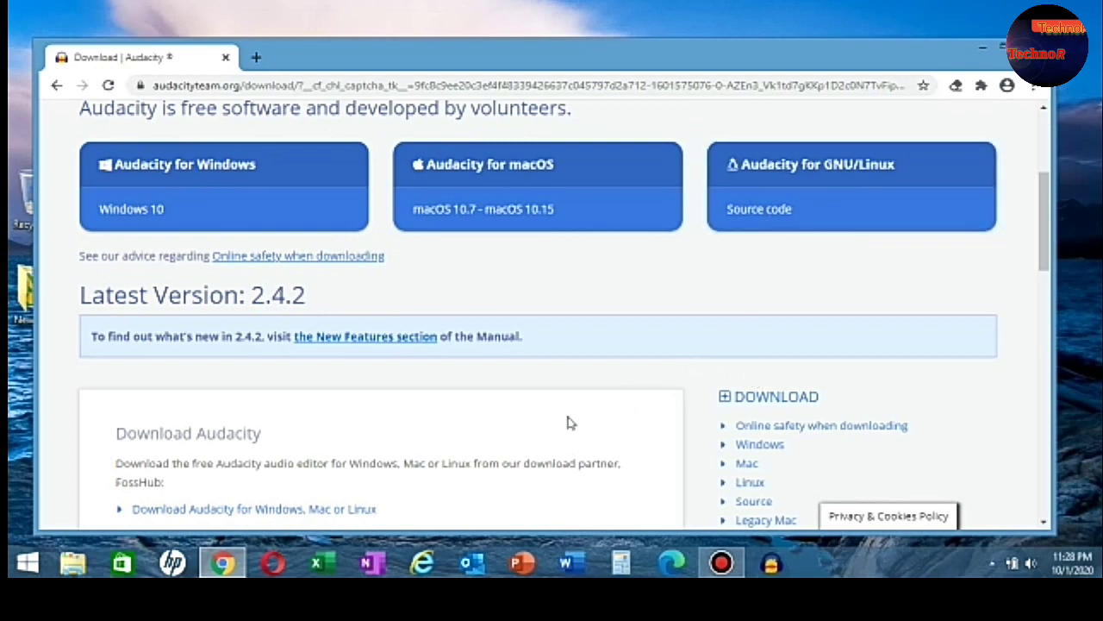
{"action": "scroll", "coordinate": [569, 422], "scroll_direction": "down", "scroll_amount": 1}
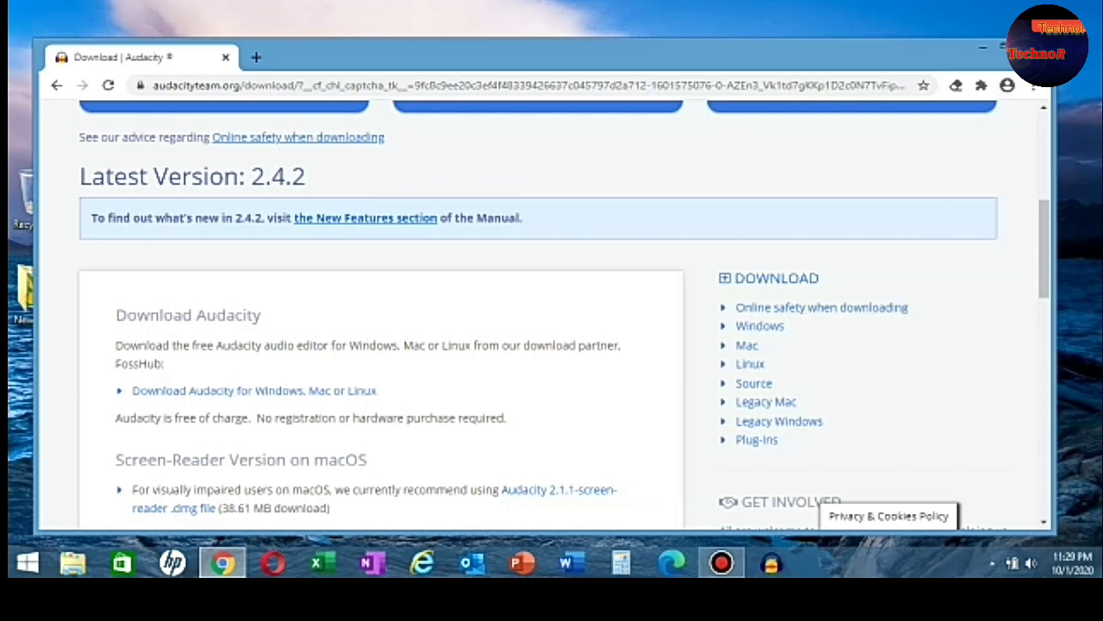
Switch to Audacity, dismiss its welcome message and reduce its window so the desktop files are accessible.
{"action": "left_click", "coordinate": [1034, 48]}
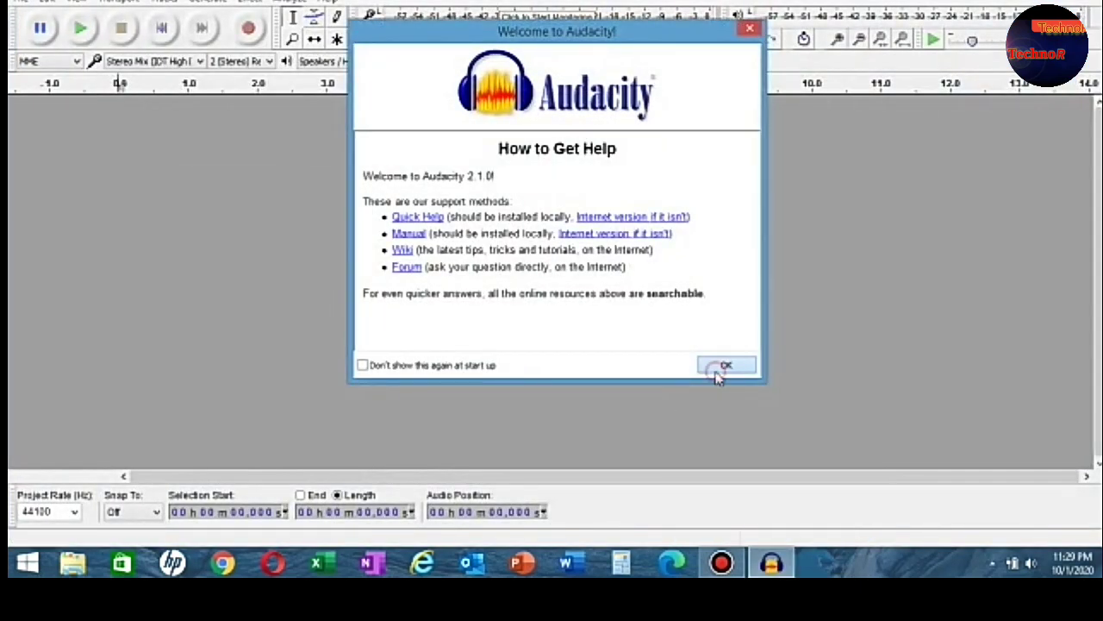
{"action": "left_click", "coordinate": [716, 369]}
{"action": "key", "text": "super+Down"}
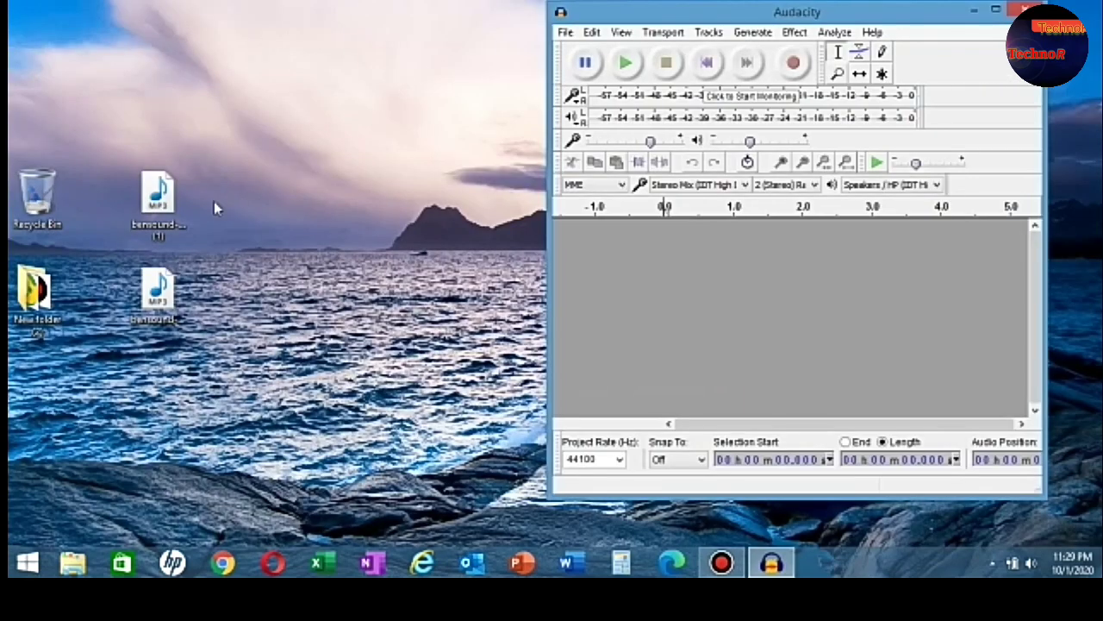
Import both bensound MP3 files from the desktop as separate tracks and enlarge the Audacity window.
{"action": "left_click_drag", "start_coordinate": [160, 198], "coordinate": [586, 317]}
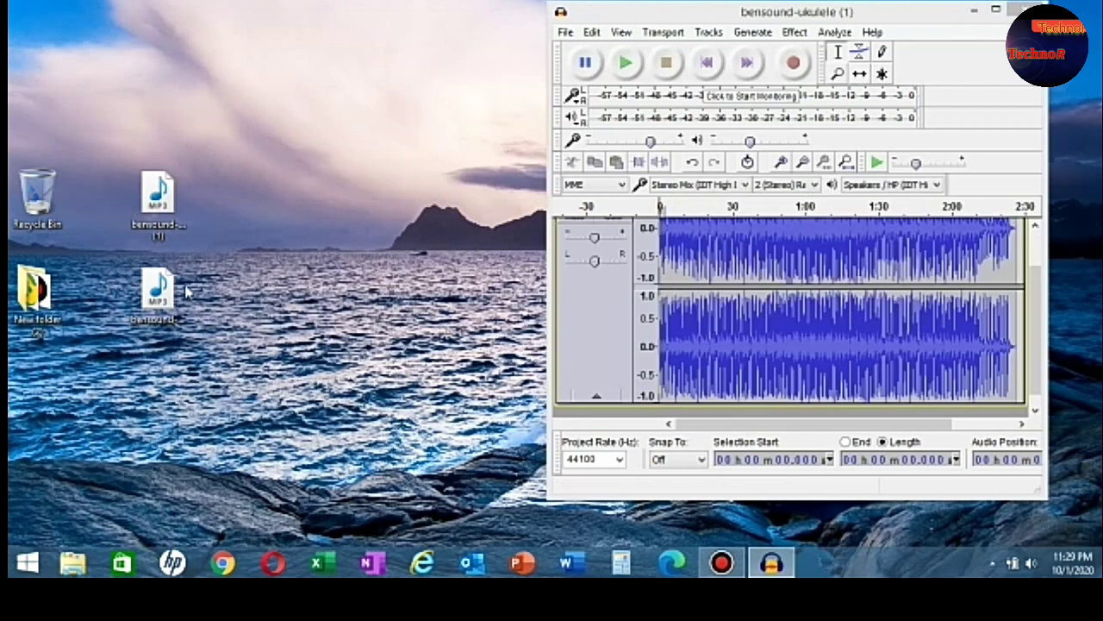
{"action": "left_click_drag", "start_coordinate": [164, 297], "coordinate": [779, 352]}
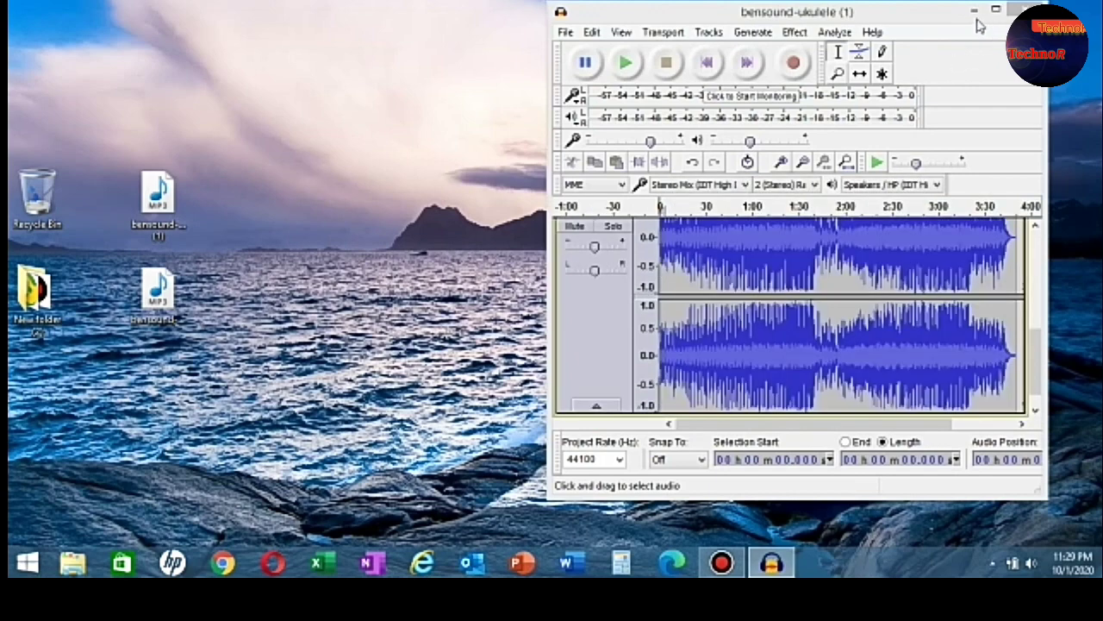
{"action": "left_click_drag", "start_coordinate": [552, 259], "coordinate": [31, 257]}
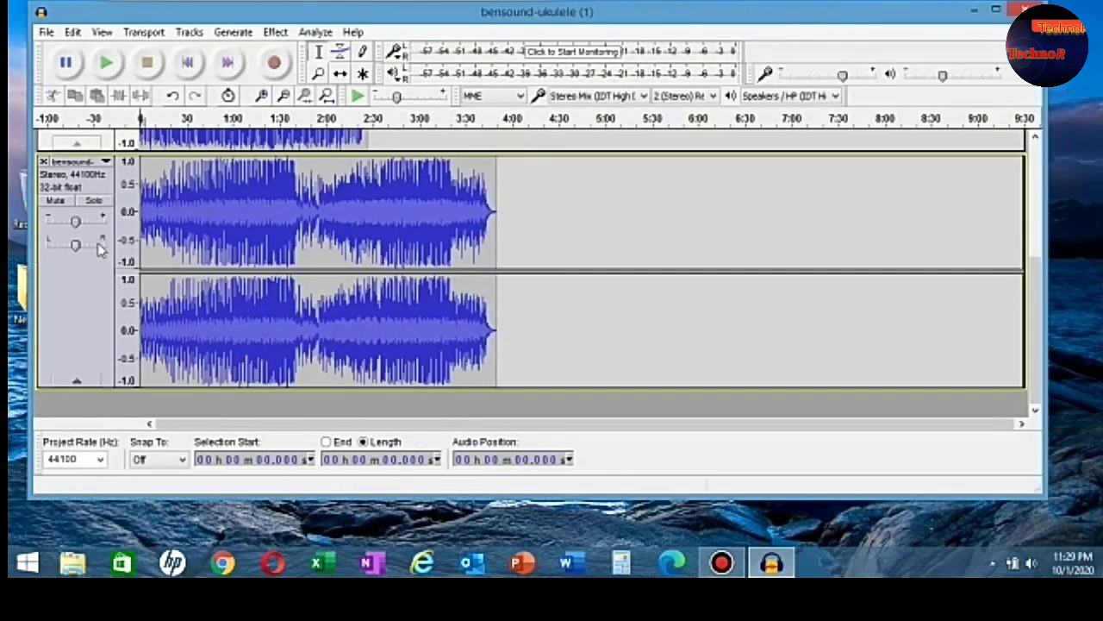
{"action": "scroll", "coordinate": [621, 164], "scroll_direction": "down", "scroll_amount": 3}
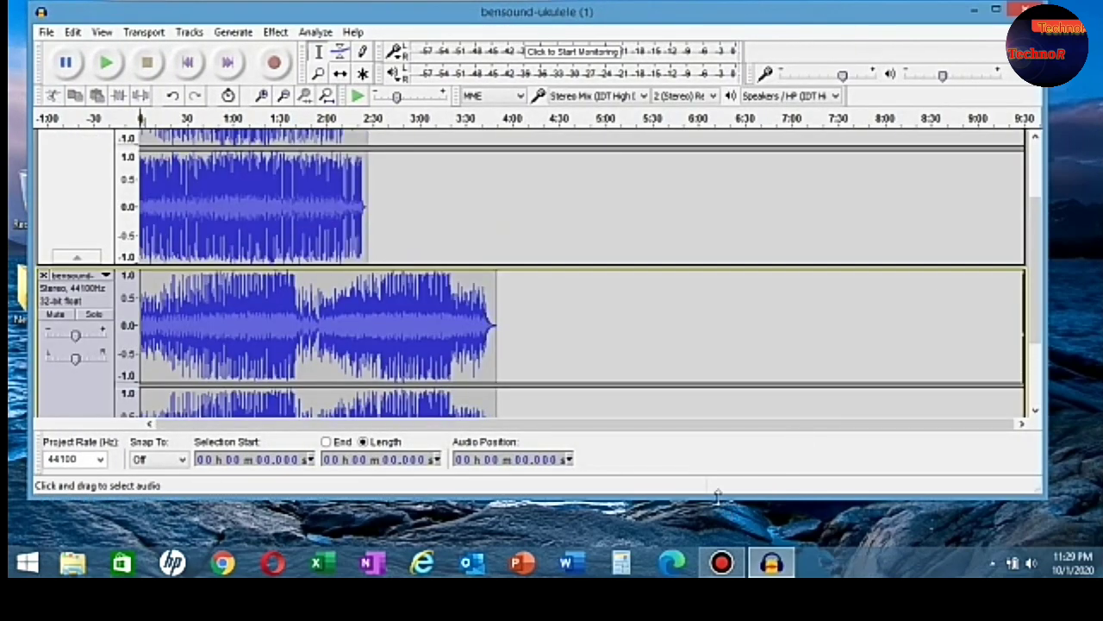
{"action": "left_click_drag", "start_coordinate": [716, 495], "coordinate": [717, 535]}
{"action": "left_click_drag", "start_coordinate": [1047, 305], "coordinate": [1093, 305]}
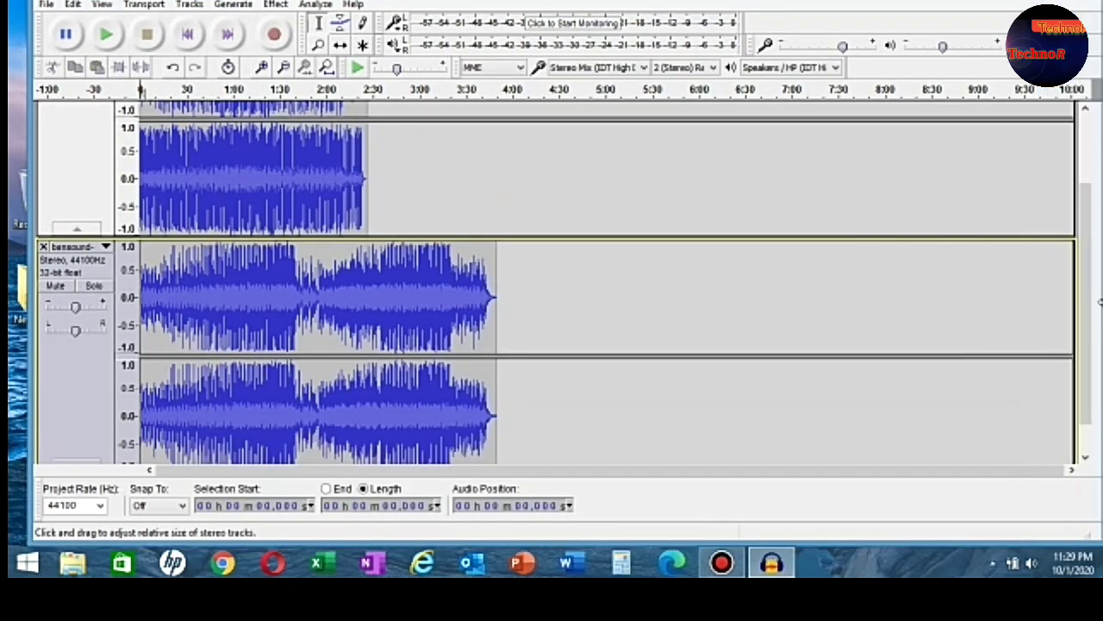
Use the Time Shift Tool to move the second track's clip so it starts where the first ends, at about 2:26.
{"action": "scroll", "coordinate": [561, 242], "scroll_direction": "up", "scroll_amount": 2}
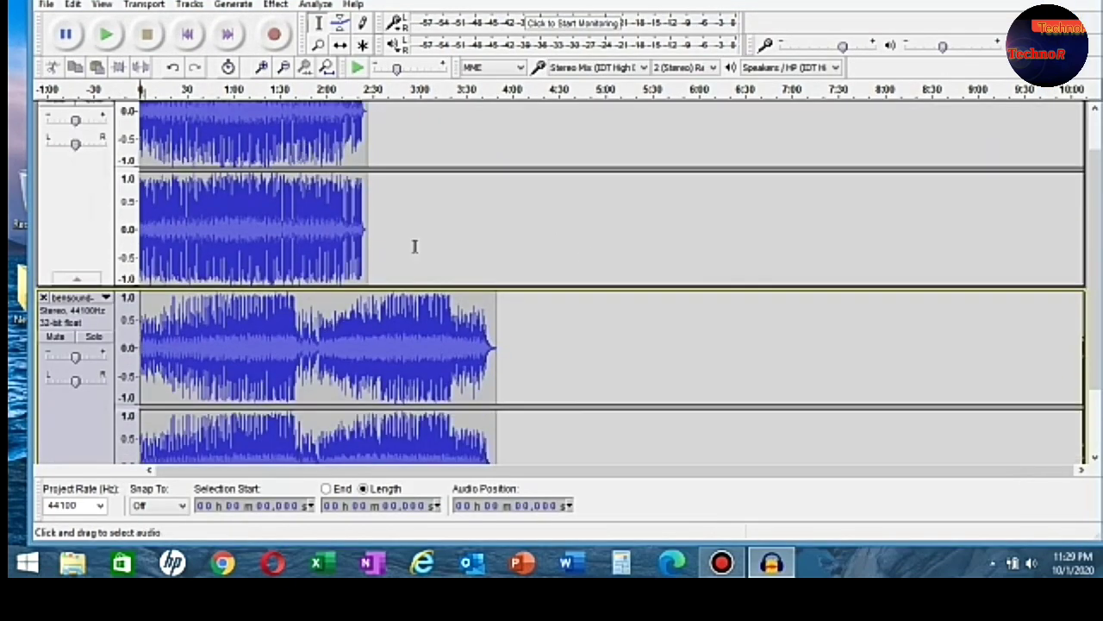
{"action": "scroll", "coordinate": [414, 246], "scroll_direction": "up", "scroll_amount": 2}
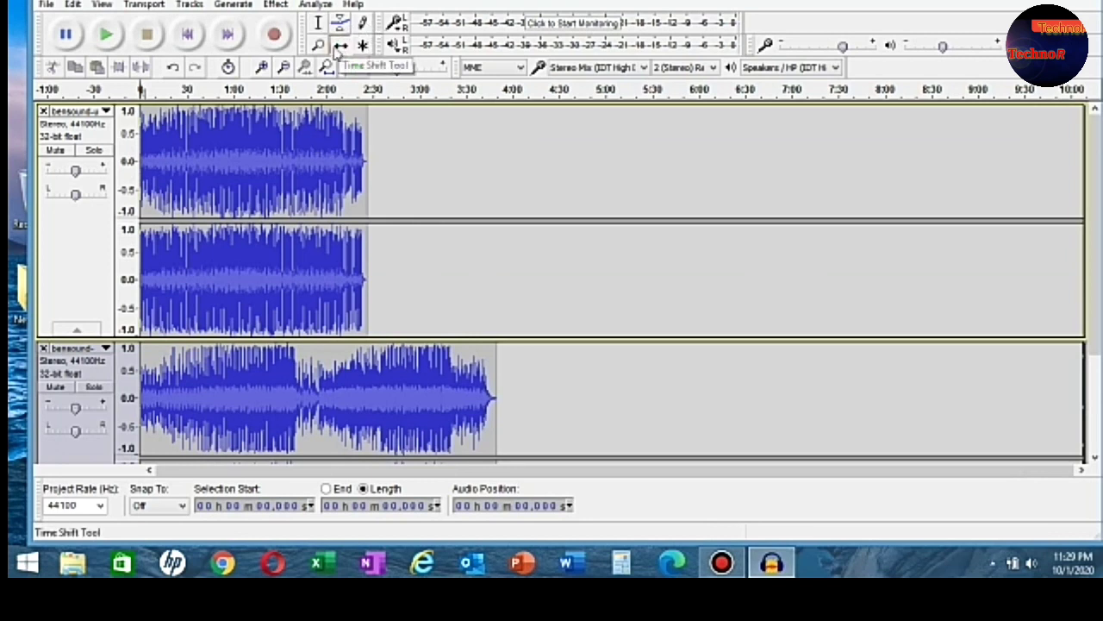
{"action": "left_click", "coordinate": [342, 48]}
{"action": "left_click_drag", "start_coordinate": [299, 366], "coordinate": [533, 381]}
Zoom in on the junction of the two tracks and play it back from about 2:23.6.
{"action": "scroll", "coordinate": [483, 302], "scroll_direction": "down", "scroll_amount": 2}
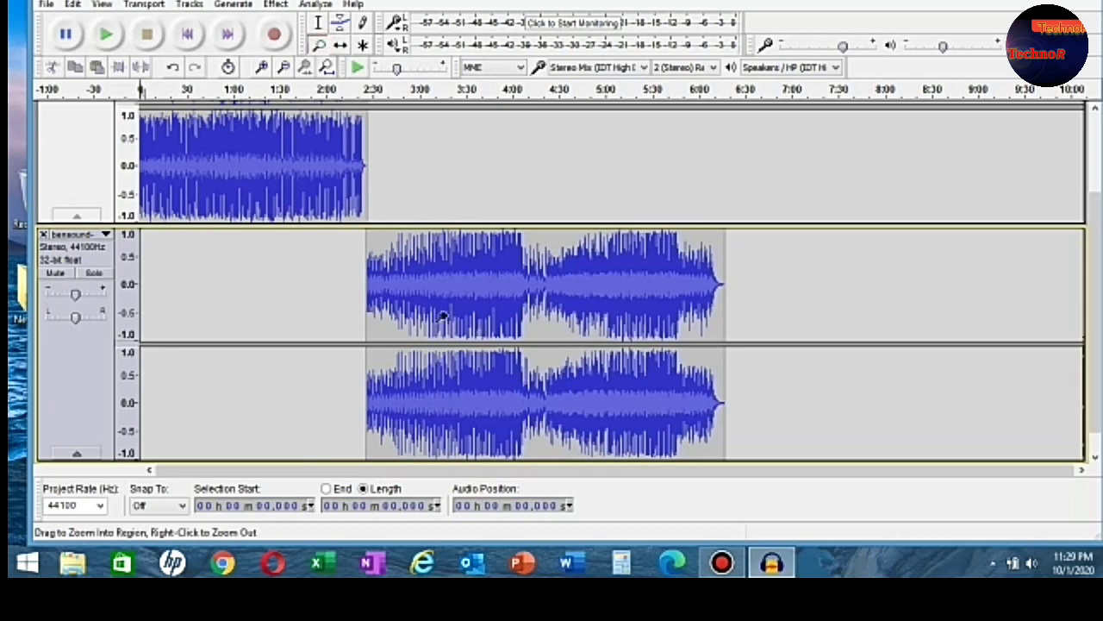
{"action": "left_click", "coordinate": [413, 298]}
{"action": "left_click", "coordinate": [413, 298]}
{"action": "left_click", "coordinate": [414, 297]}
{"action": "scroll", "coordinate": [408, 290], "scroll_direction": "down", "scroll_amount": 1}
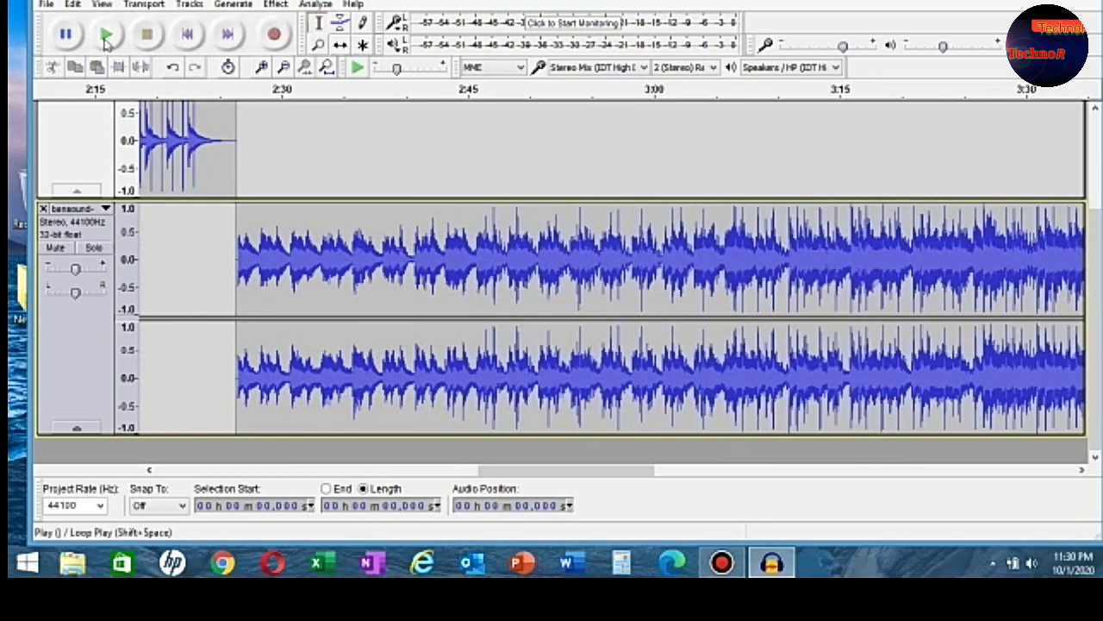
{"action": "left_click", "coordinate": [203, 138]}
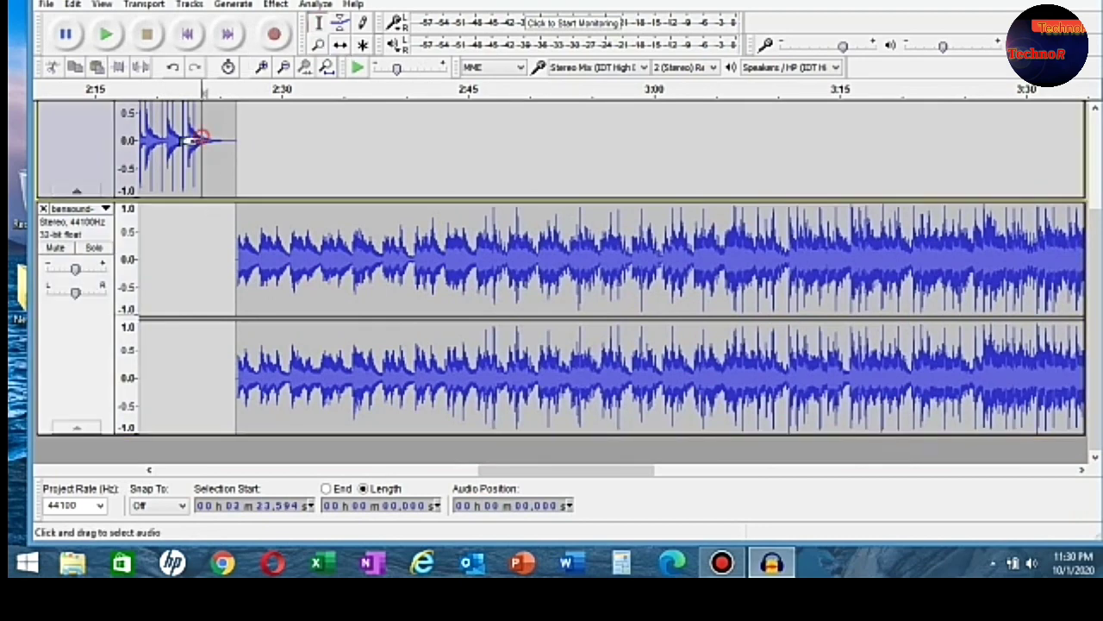
{"action": "left_click", "coordinate": [106, 35]}
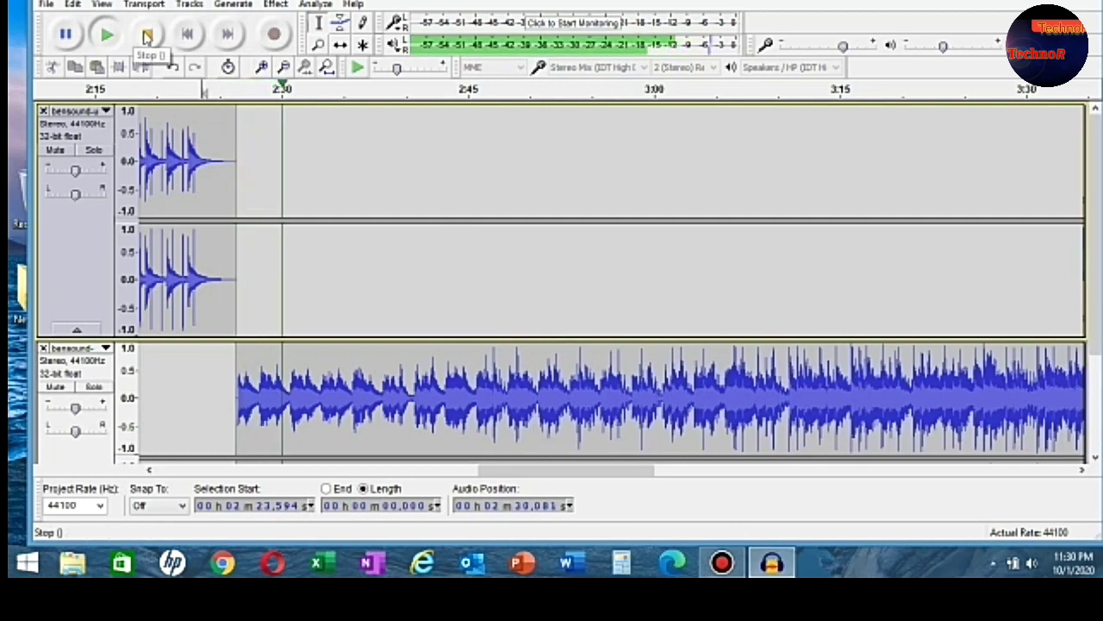
{"action": "left_click", "coordinate": [147, 35]}
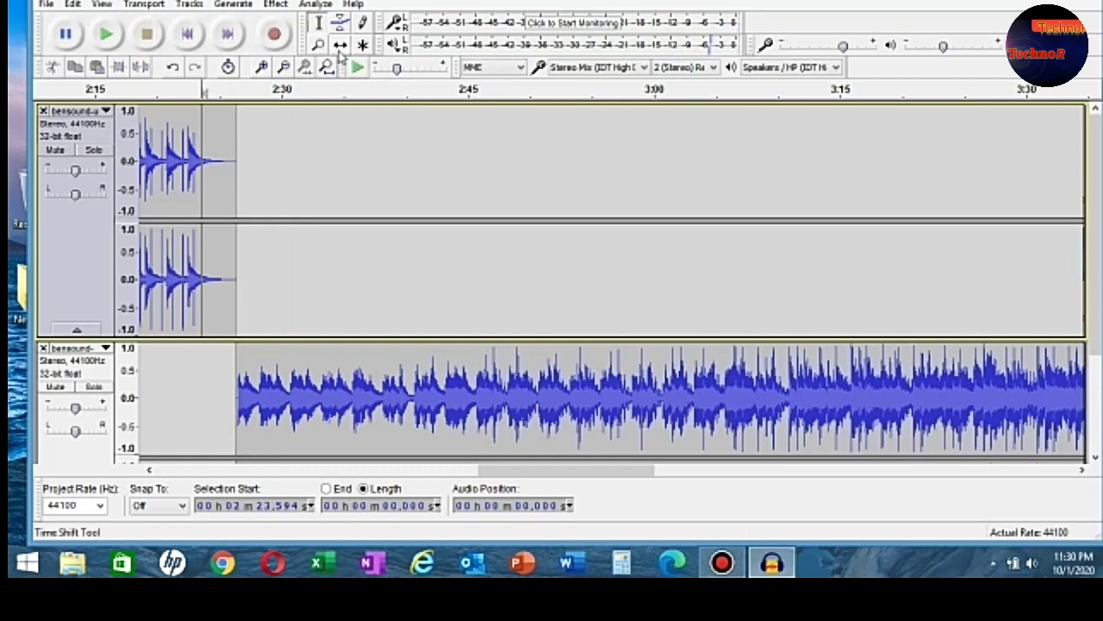
Shift the second clip to start at about 2:23.6, overlapping the first track's ending, and preview the transition from about 2:21.
{"action": "left_click_drag", "start_coordinate": [270, 382], "coordinate": [234, 382]}
{"action": "scroll", "coordinate": [234, 381], "scroll_direction": "down", "scroll_amount": 2}
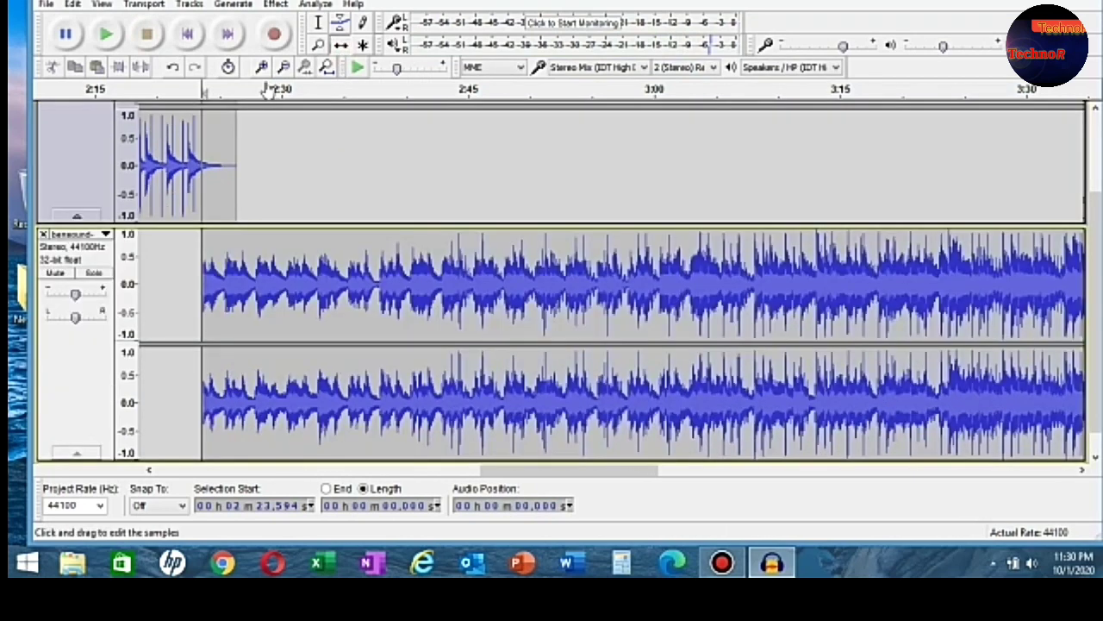
{"action": "left_click", "coordinate": [170, 252]}
{"action": "left_click", "coordinate": [109, 34]}
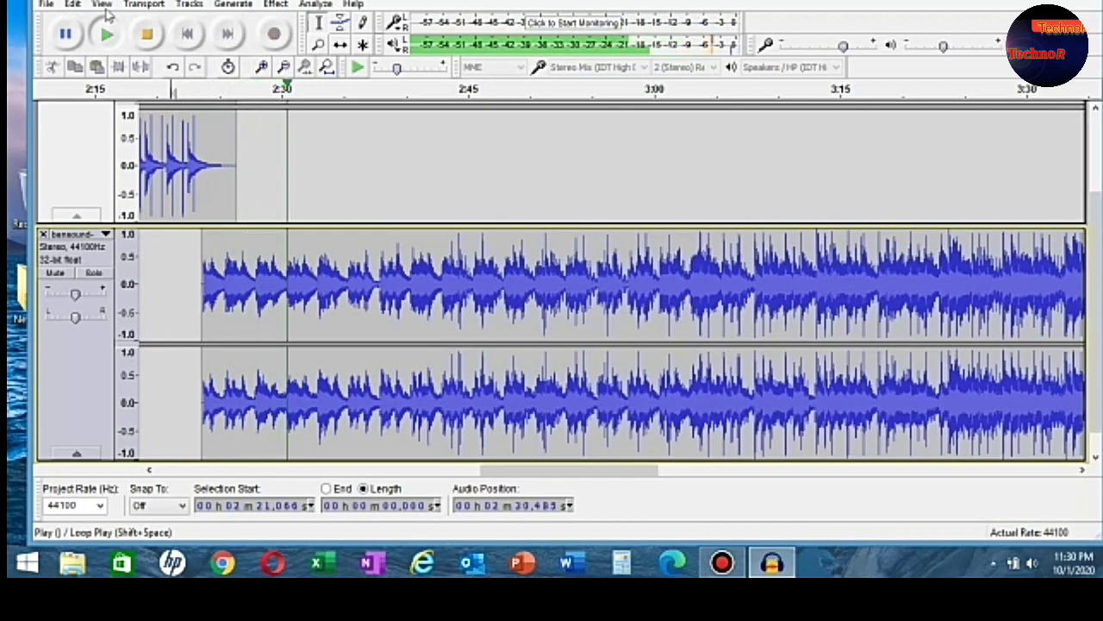
{"action": "left_click", "coordinate": [147, 33]}
Replay the overlapping transition from about 2:19.8 and stop playback once the second song is playing.
{"action": "left_click", "coordinate": [154, 250]}
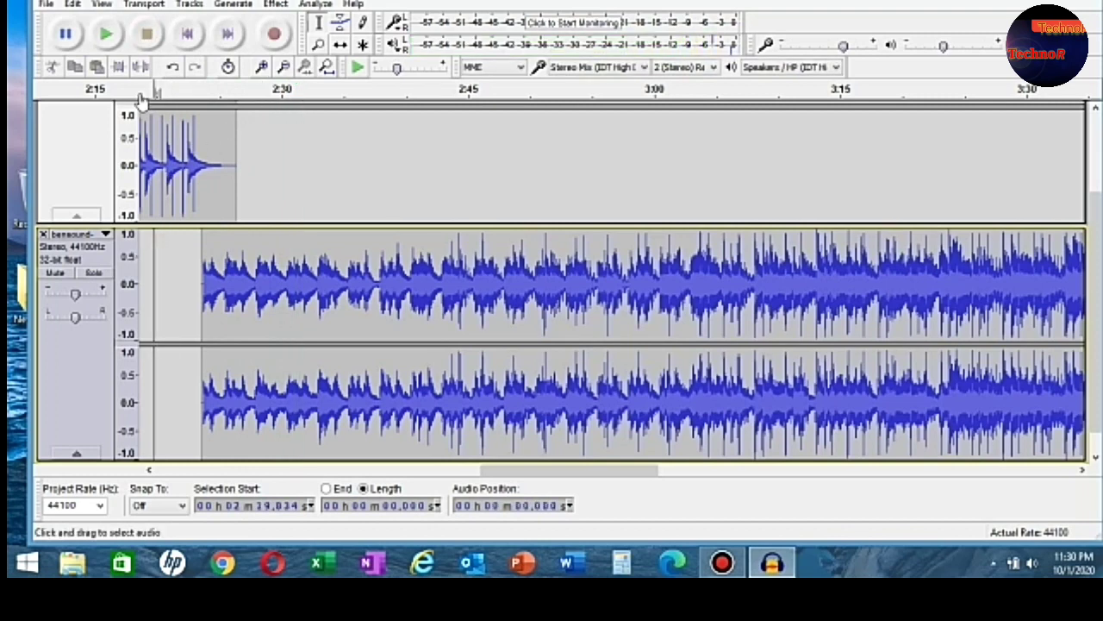
{"action": "left_click", "coordinate": [106, 34]}
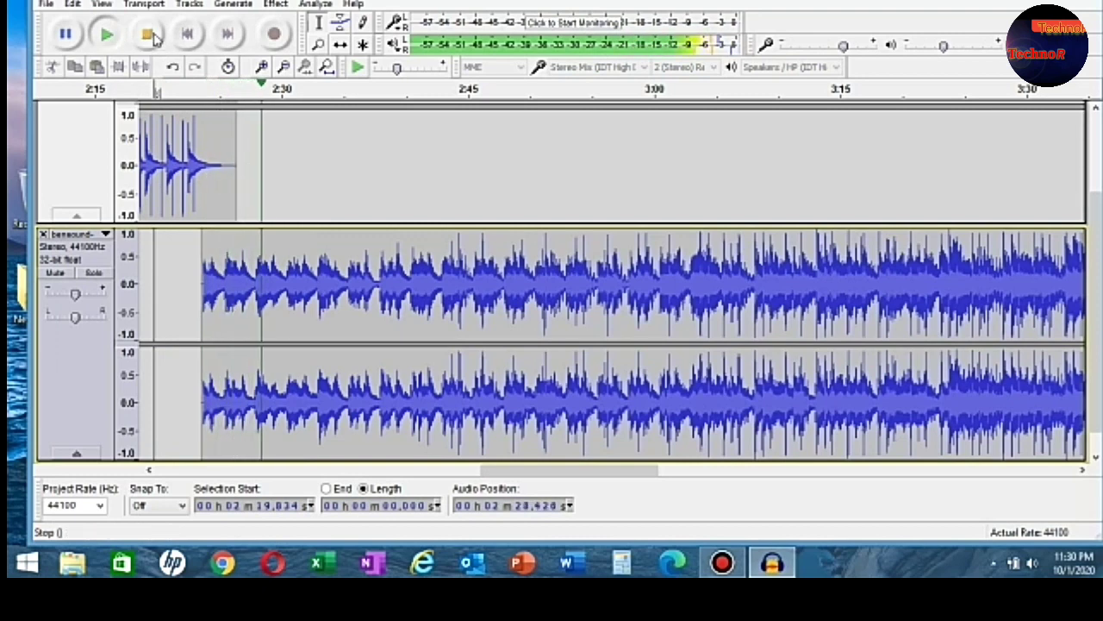
{"action": "left_click", "coordinate": [149, 35]}
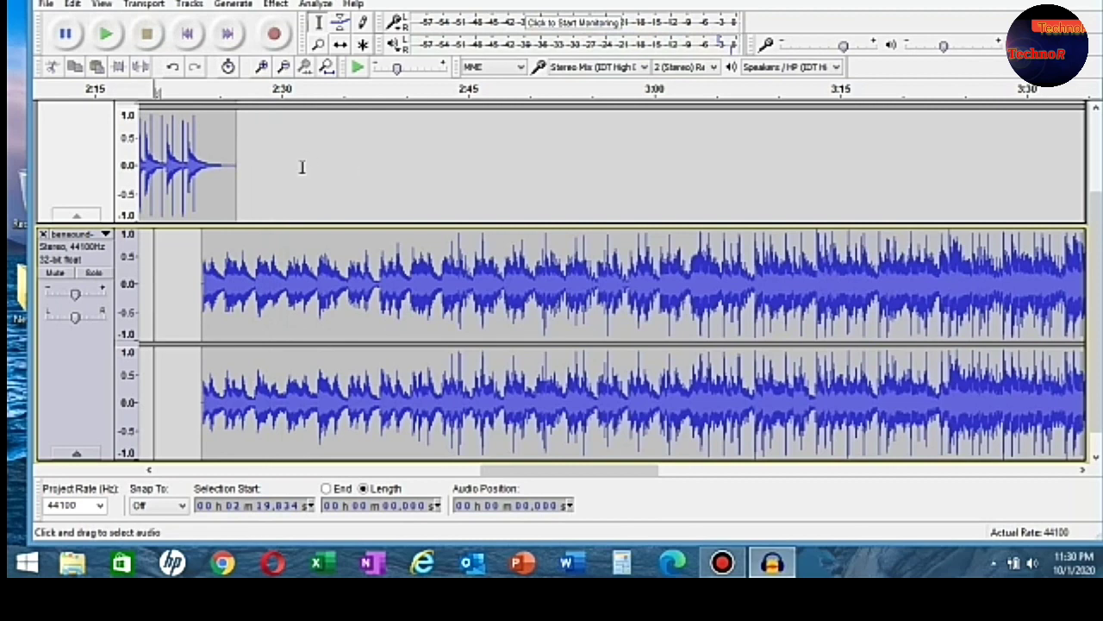
Export the mix to the Desktop as a 16-bit PCM WAV file named Test audio, accepting the stereo mixdown and metadata.
{"action": "left_click", "coordinate": [48, 5]}
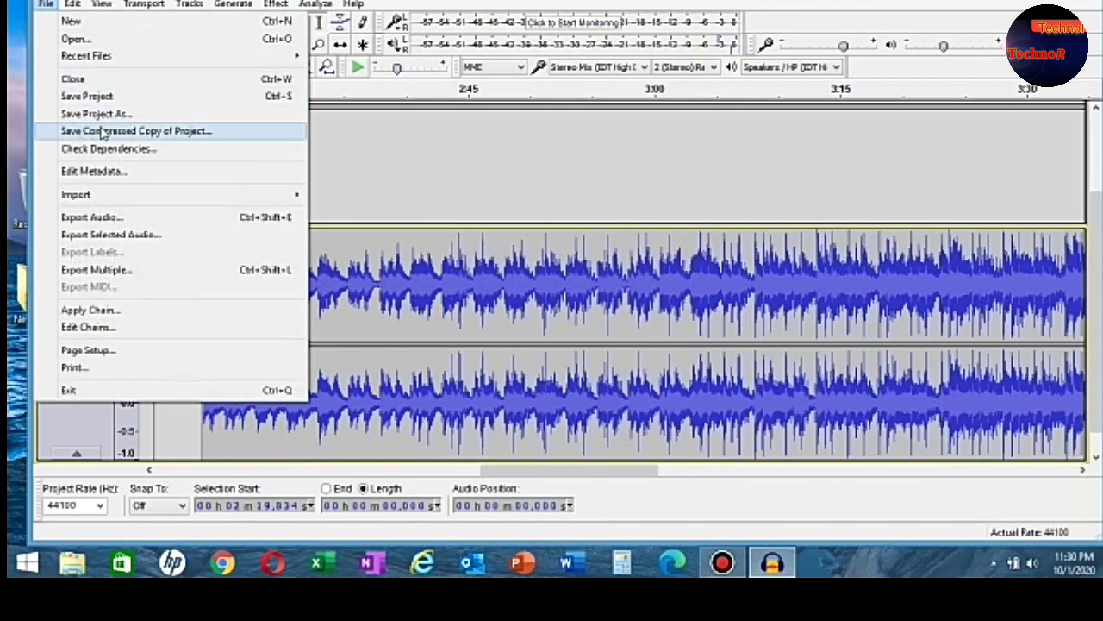
{"action": "left_click", "coordinate": [106, 221]}
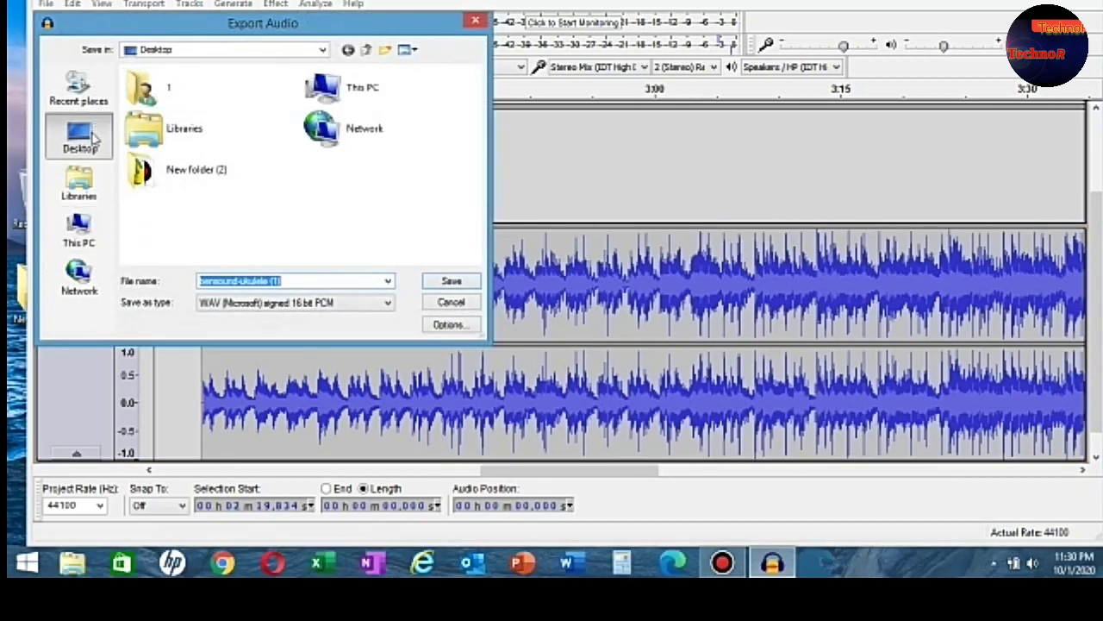
{"action": "left_click", "coordinate": [93, 138]}
{"action": "left_click_drag", "start_coordinate": [270, 280], "coordinate": [147, 280]}
{"action": "type", "text": "1est audio"}
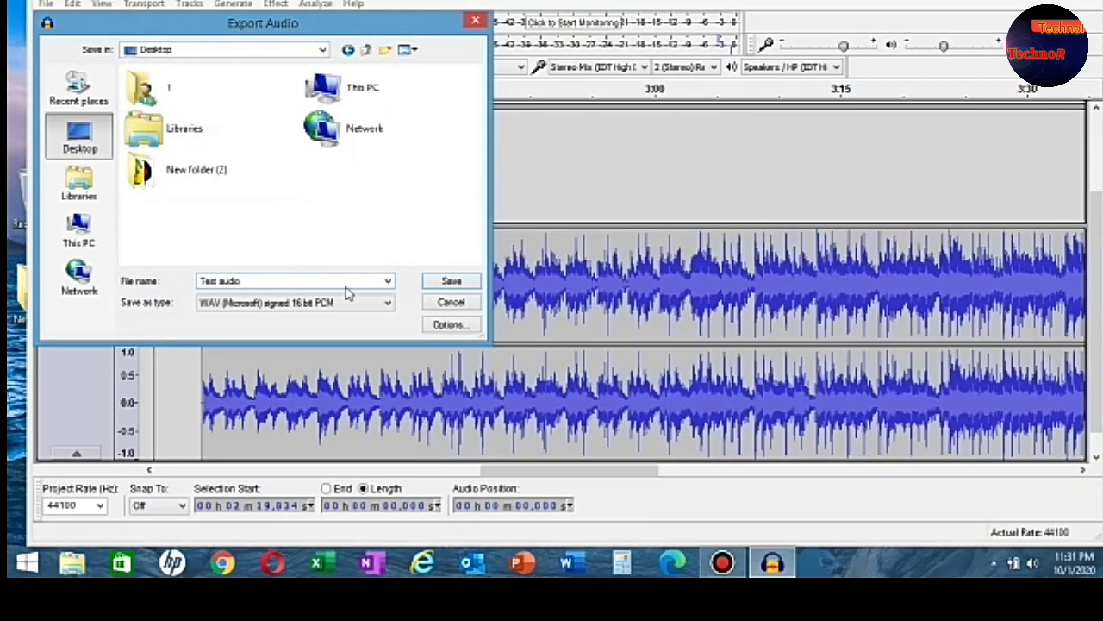
{"action": "left_click", "coordinate": [446, 288]}
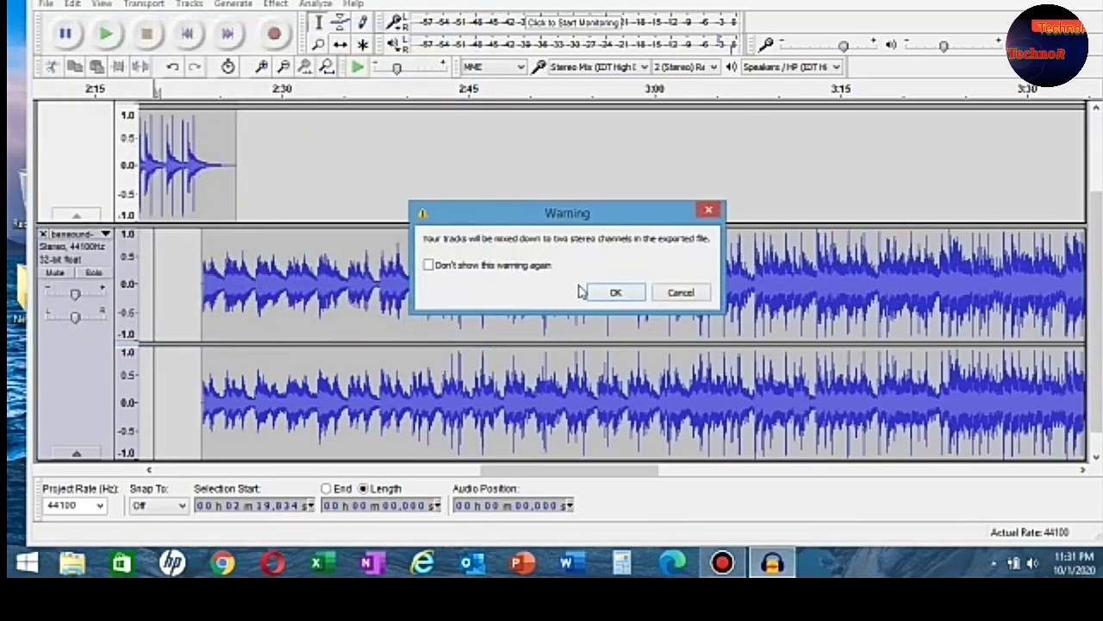
{"action": "left_click", "coordinate": [615, 292]}
{"action": "left_click", "coordinate": [647, 516]}
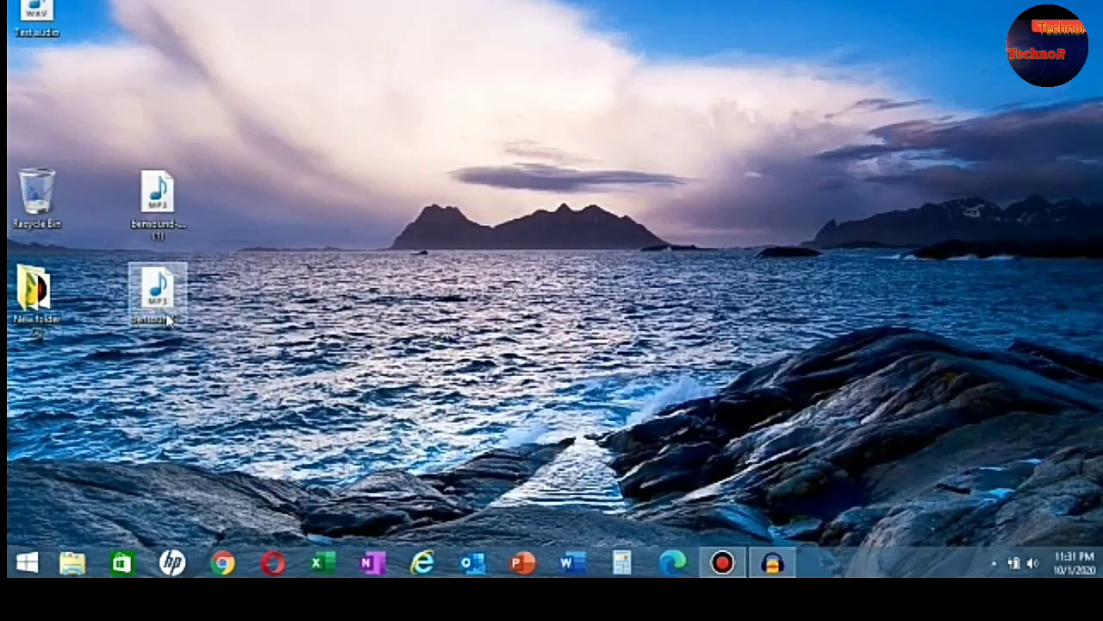
Move the exported Test audio file to the middle of the desktop, then play it and skip ahead in the first song.
{"action": "left_click_drag", "start_coordinate": [49, 19], "coordinate": [459, 293]}
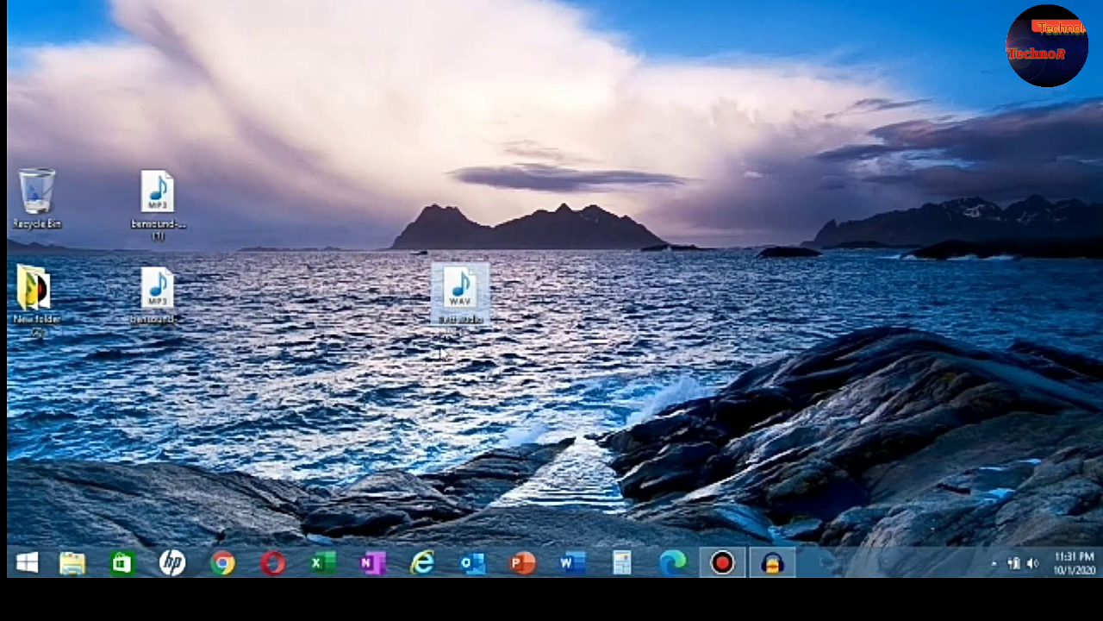
{"action": "double_click", "coordinate": [461, 293]}
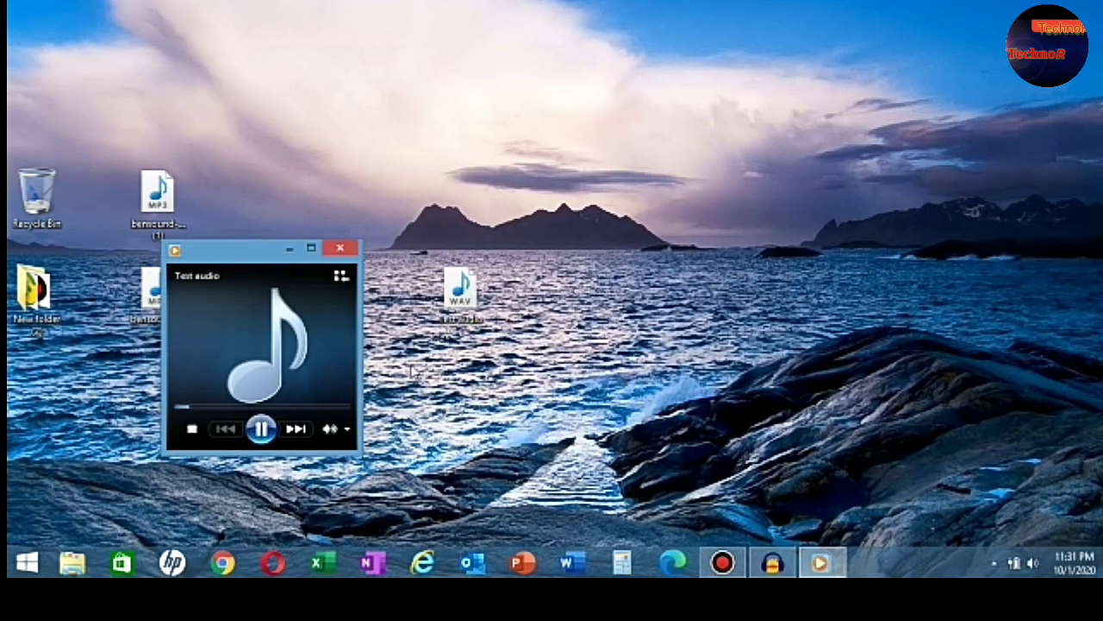
{"action": "left_click", "coordinate": [238, 408]}
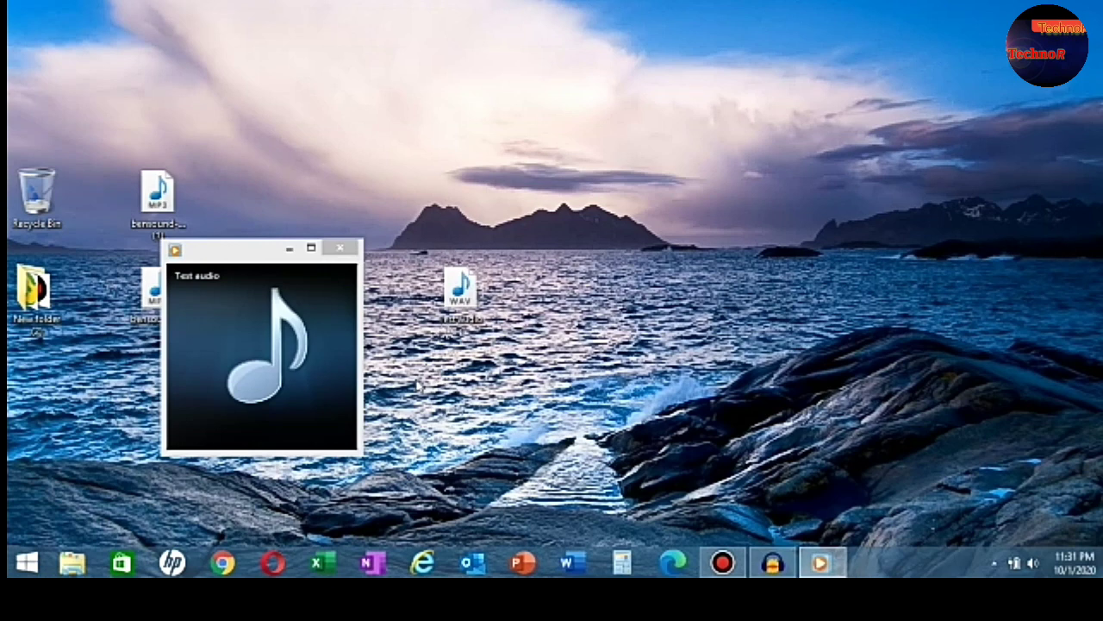
Listen to later parts of Test audio up to near its end, pause playback and close the player.
{"action": "mouse_move", "coordinate": [271, 366]}
{"action": "mouse_move", "coordinate": [315, 369]}
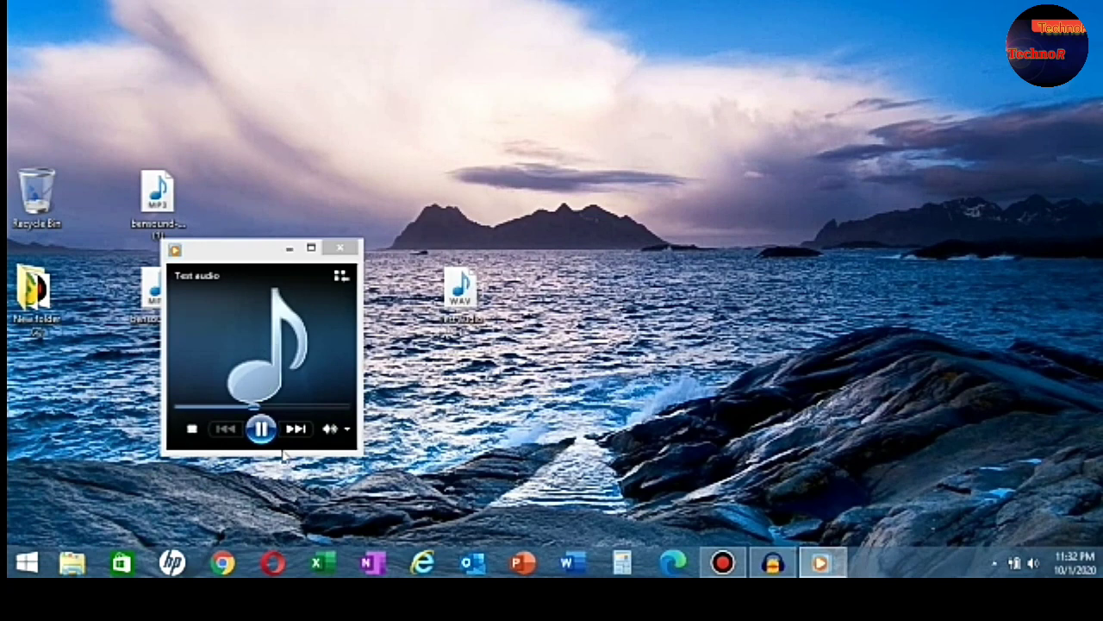
{"action": "left_click", "coordinate": [313, 407]}
{"action": "left_click", "coordinate": [329, 407]}
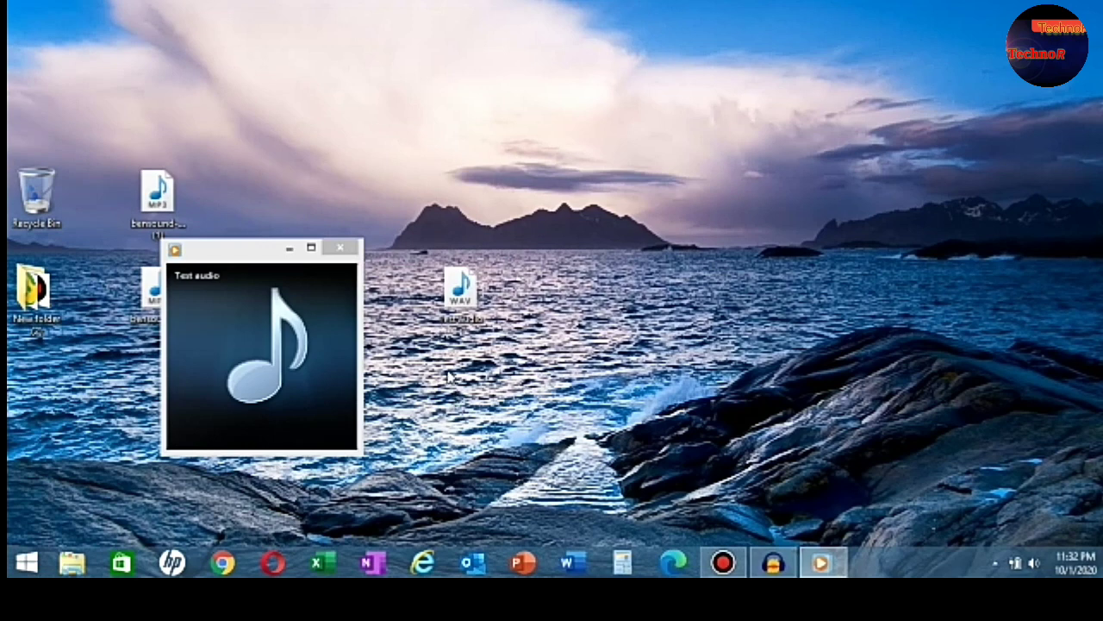
{"action": "mouse_move", "coordinate": [220, 340]}
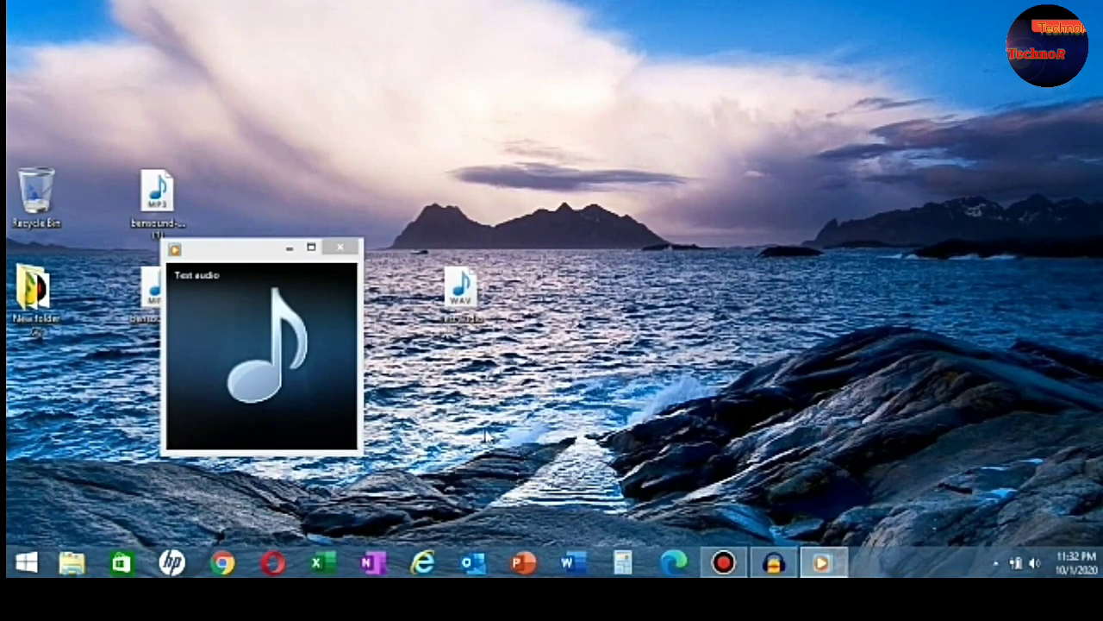
{"action": "mouse_move", "coordinate": [312, 417]}
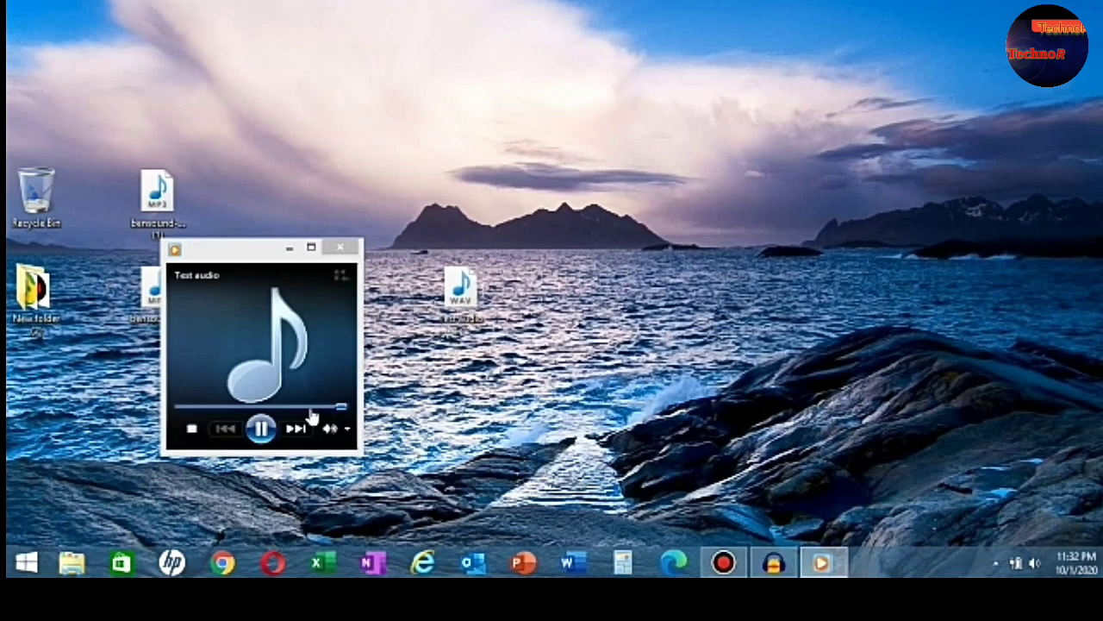
{"action": "left_click", "coordinate": [262, 427]}
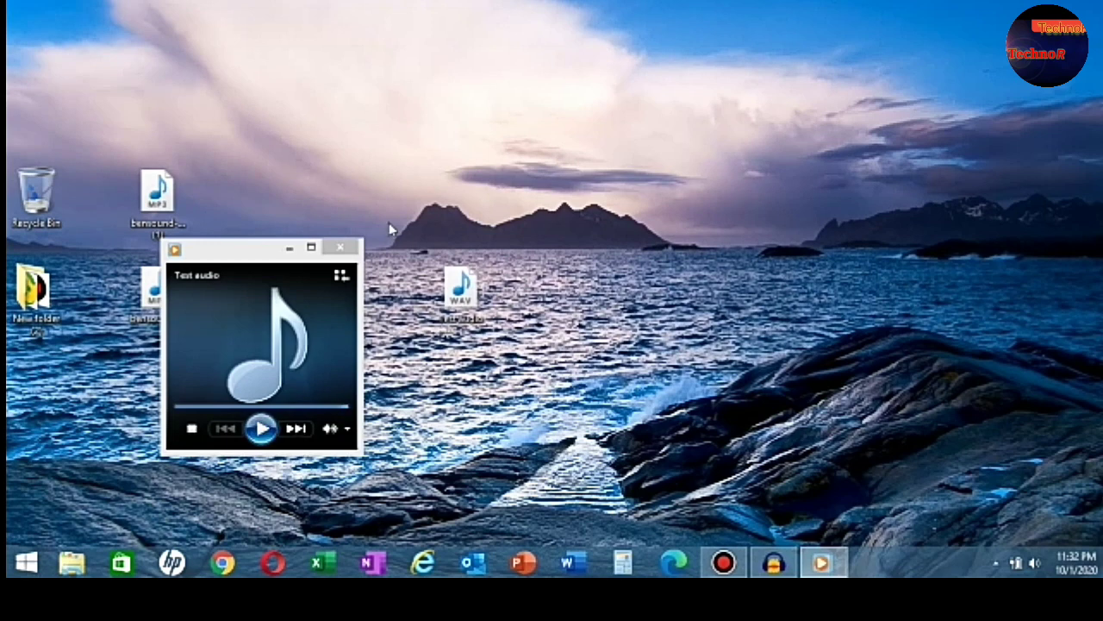
{"action": "left_click", "coordinate": [340, 248]}
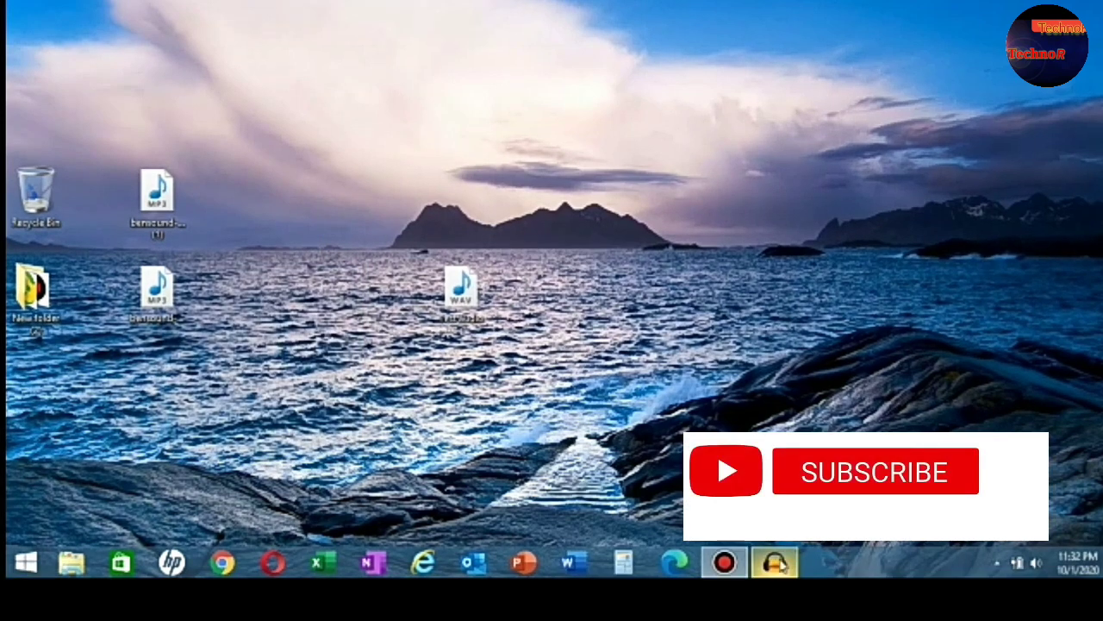